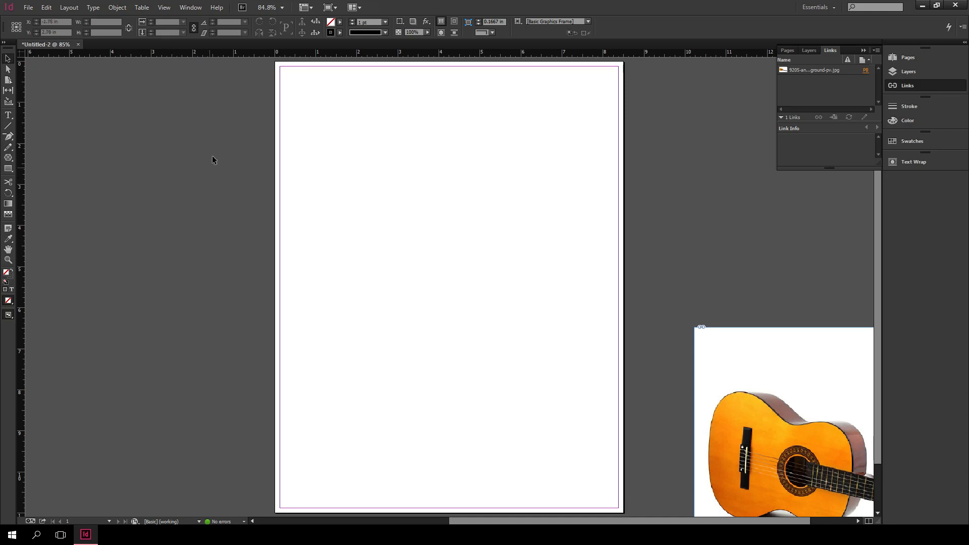
# Draw a text frame about 8.25 by 8.8 in from the page's upper-left margin corner and fill it with placeholder text.
pyautogui.press('t')
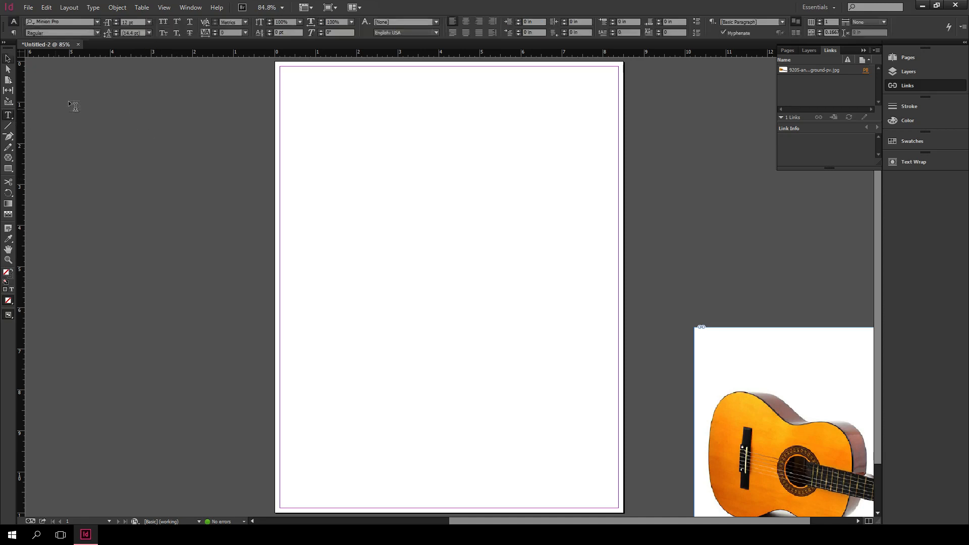
pyautogui.moveTo(291, 71); pyautogui.dragTo(620, 430)
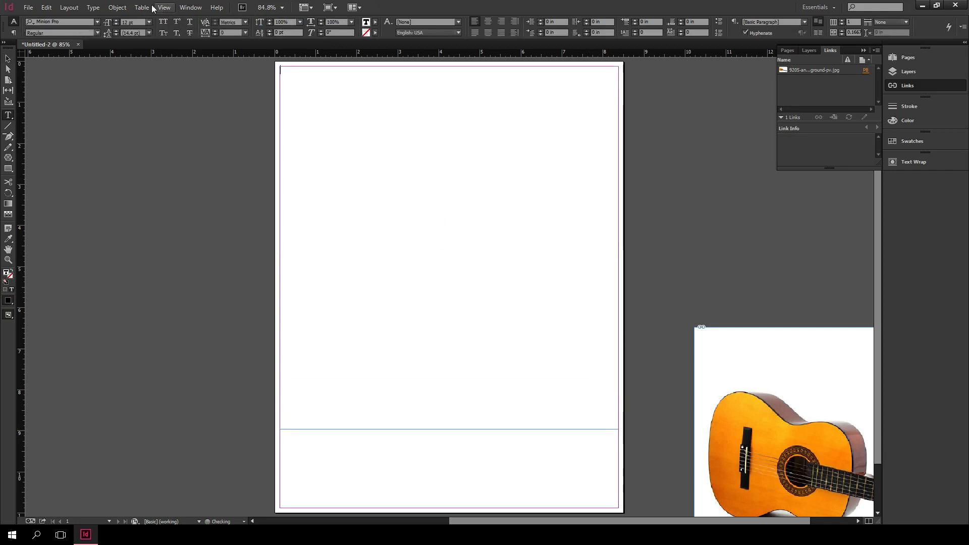
pyautogui.click(92, 7)
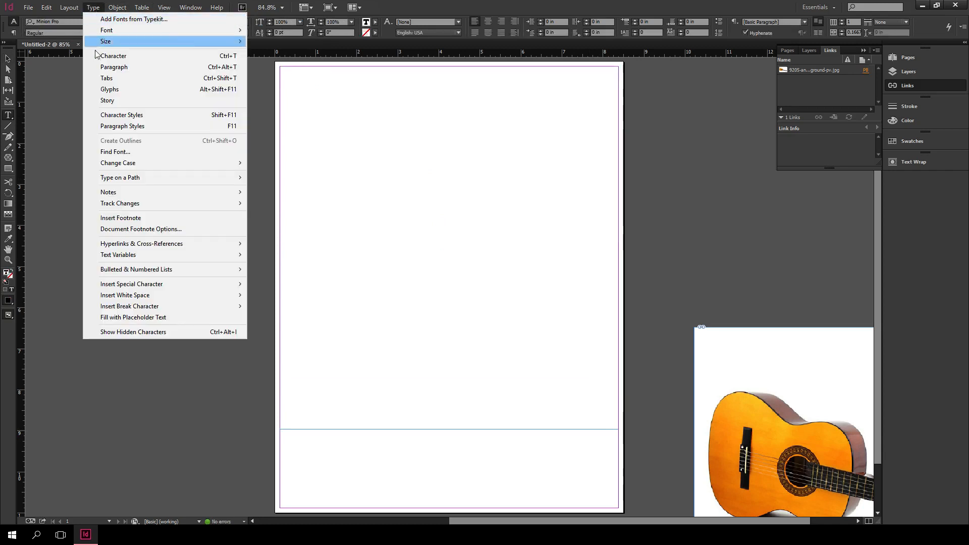
pyautogui.click(180, 316)
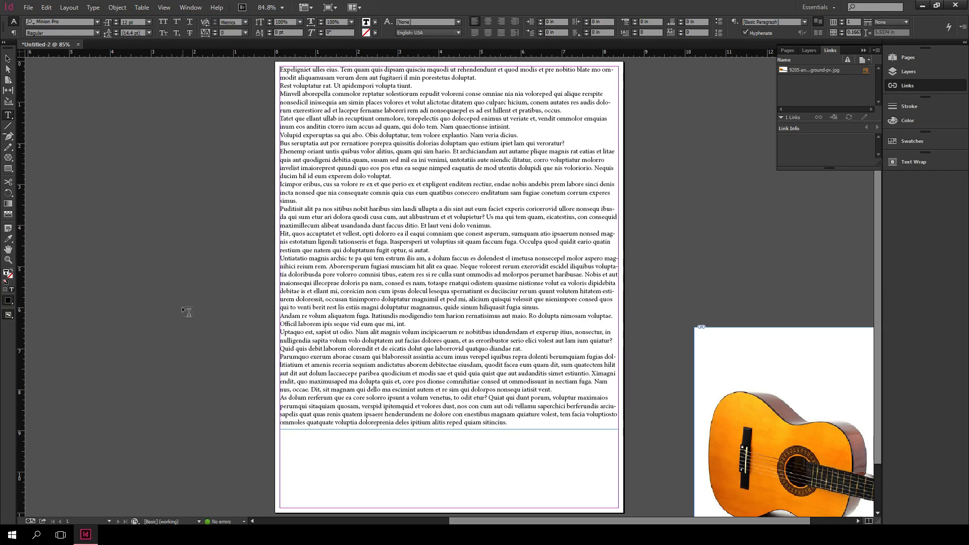
pyautogui.click(7, 59)
pyautogui.click(97, 151)
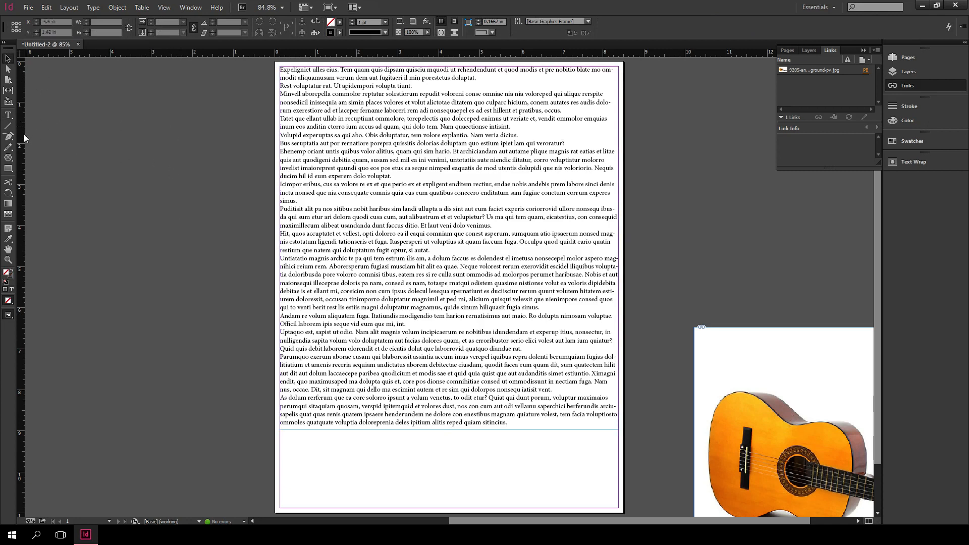
# Draw a rectangle about 5.64 by 3.14 in overlapping the text and the page's left edge, and fill it with teal.
pyautogui.click(9, 169)
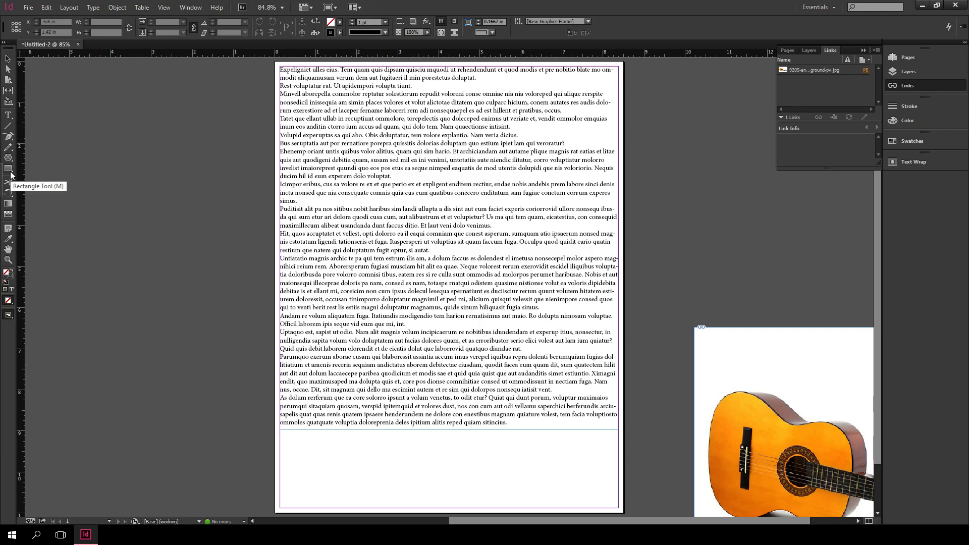
pyautogui.moveTo(255, 159); pyautogui.dragTo(486, 287)
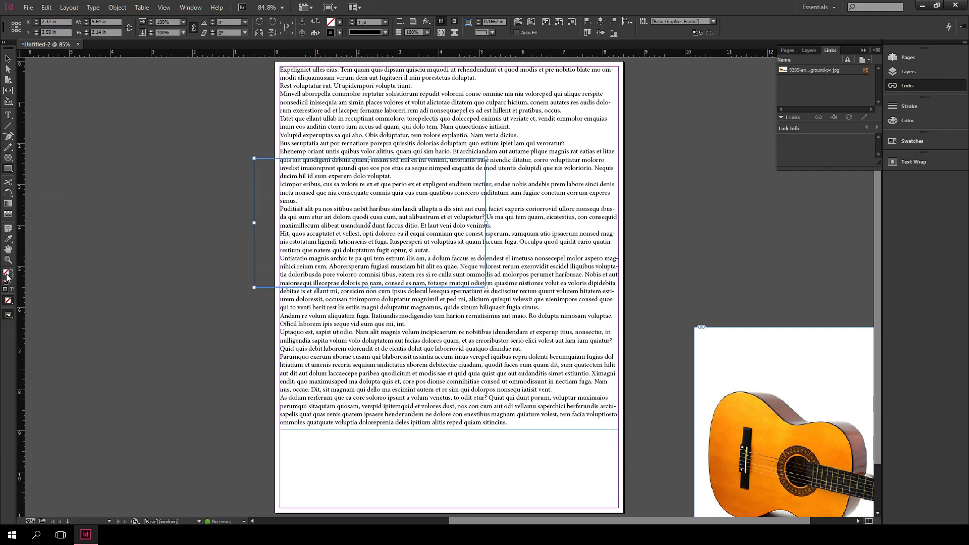
pyautogui.doubleClick(7, 275)
pyautogui.click(417, 272)
pyautogui.click(561, 199)
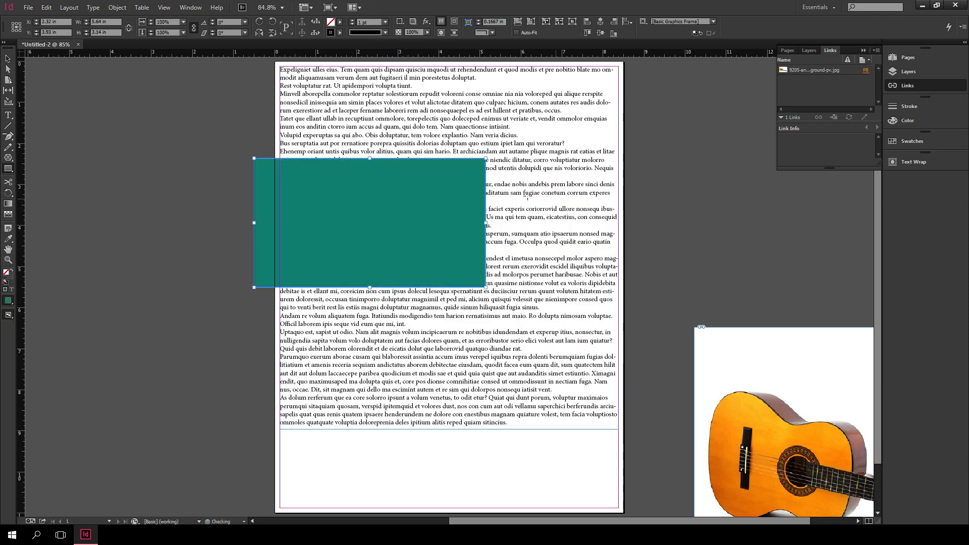
# Move the teal rectangle up and to the left, centring it at about X 1.82 in, Y 3.35 in.
pyautogui.click(8, 59)
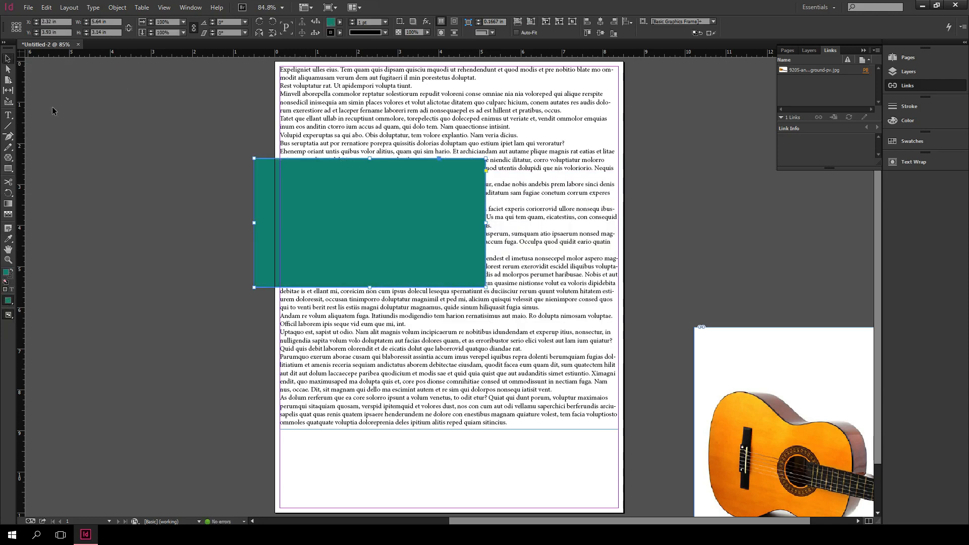
pyautogui.click(127, 209)
pyautogui.click(457, 345)
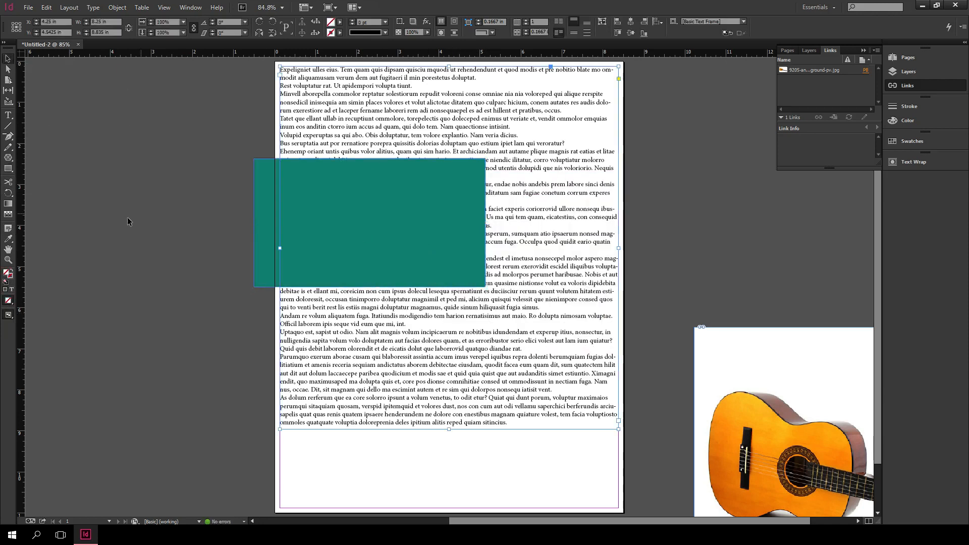
pyautogui.click(328, 253)
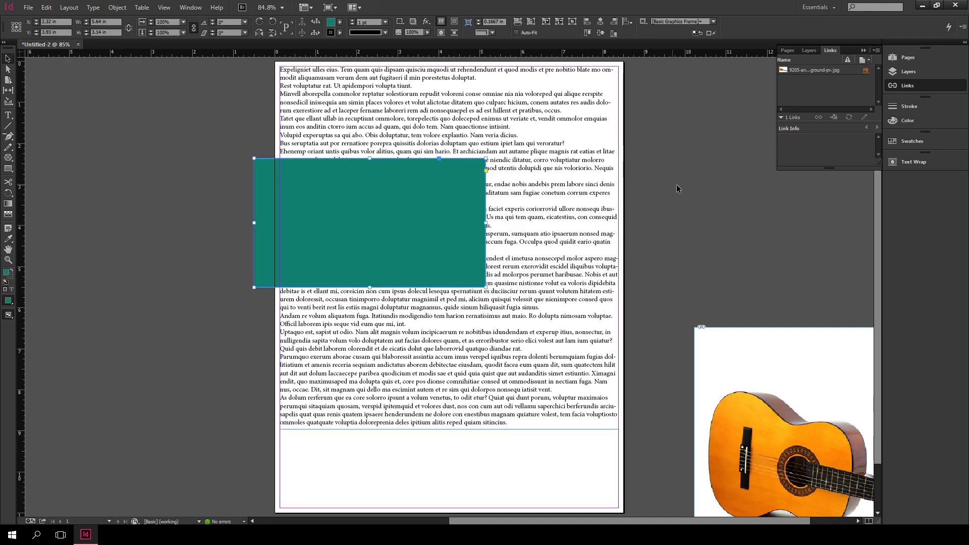
pyautogui.moveTo(394, 249); pyautogui.dragTo(376, 226)
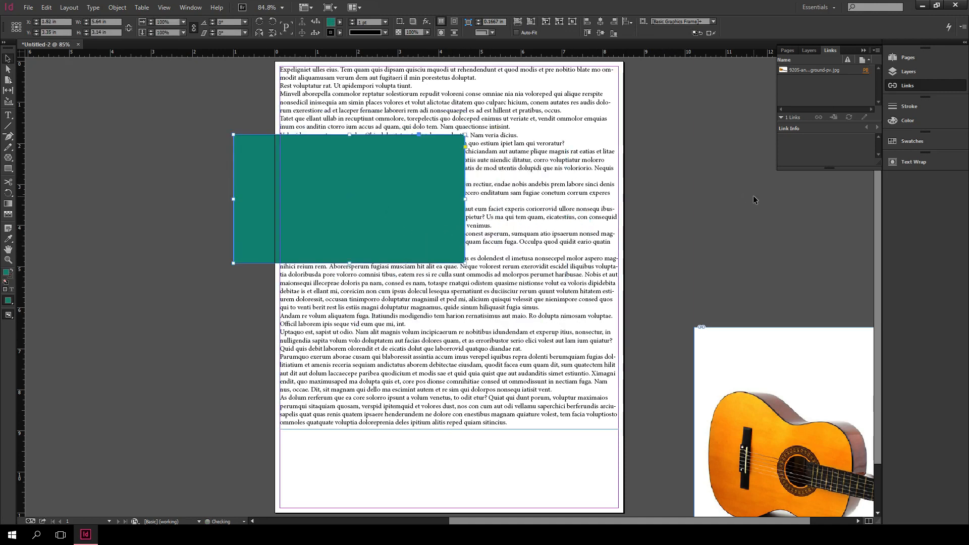
# Display the Text Wrap settings beside the page and wrap the text around the teal rectangle's object shape.
pyautogui.click(190, 7)
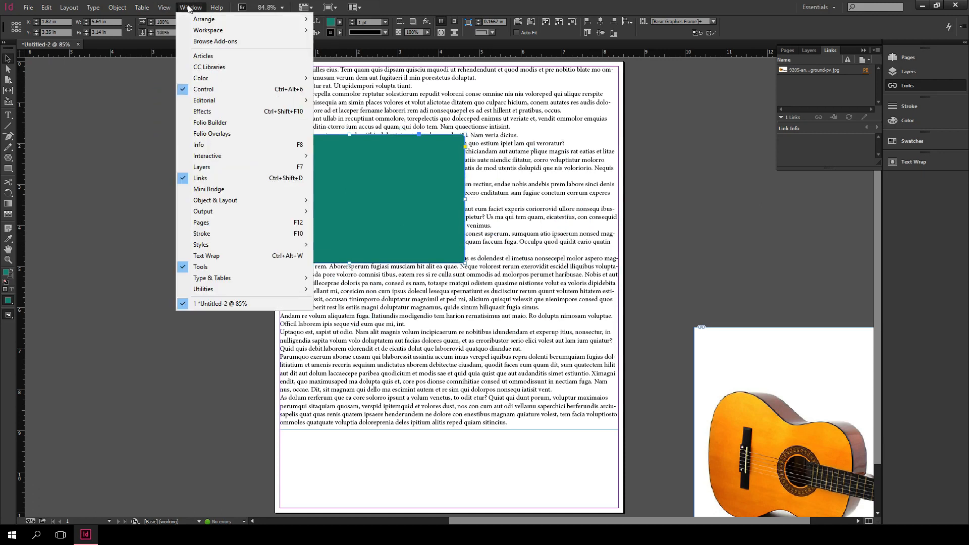
pyautogui.click(234, 256)
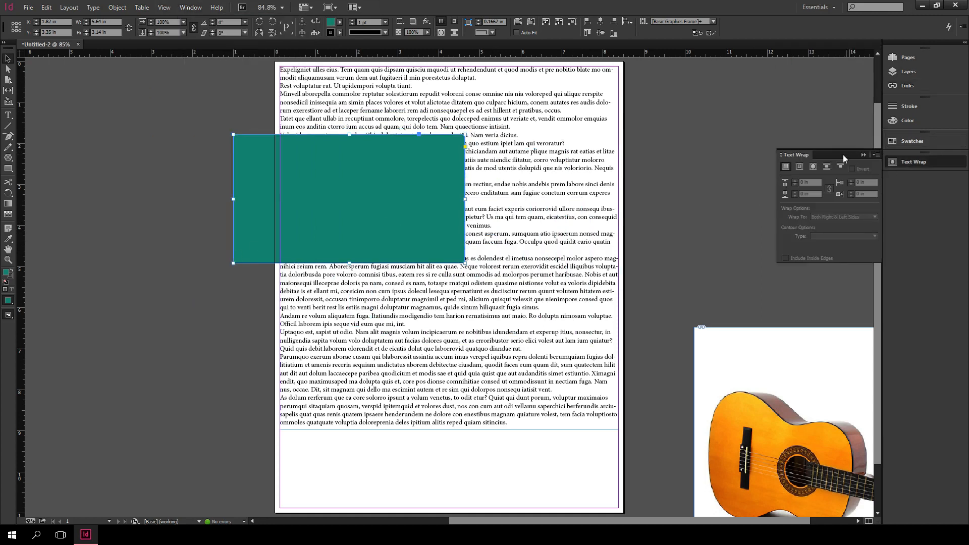
pyautogui.moveTo(843, 154); pyautogui.dragTo(705, 117)
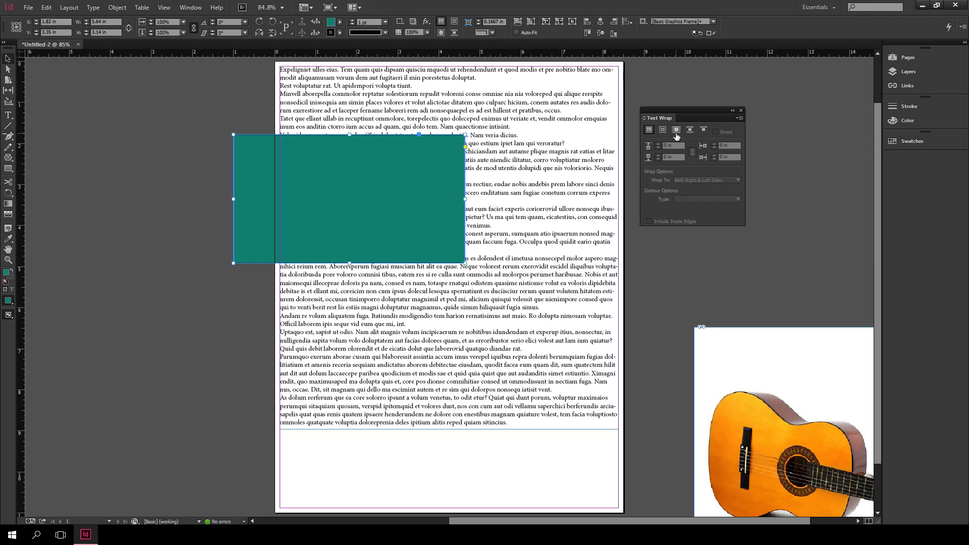
pyautogui.click(676, 129)
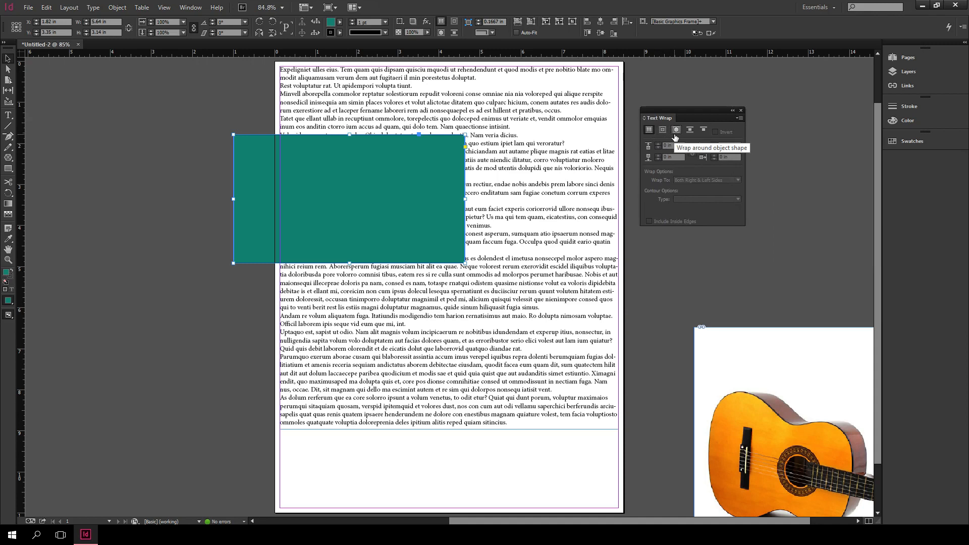
pyautogui.click(674, 135)
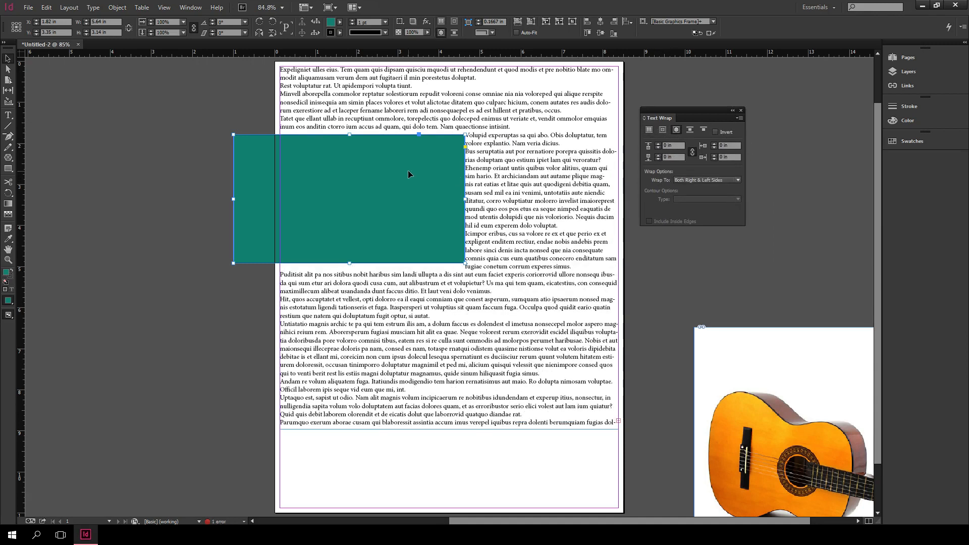
# Move the teal rectangle into the middle of the text and set all its wrap offsets to 0.125 in.
pyautogui.moveTo(416, 211); pyautogui.dragTo(490, 249)
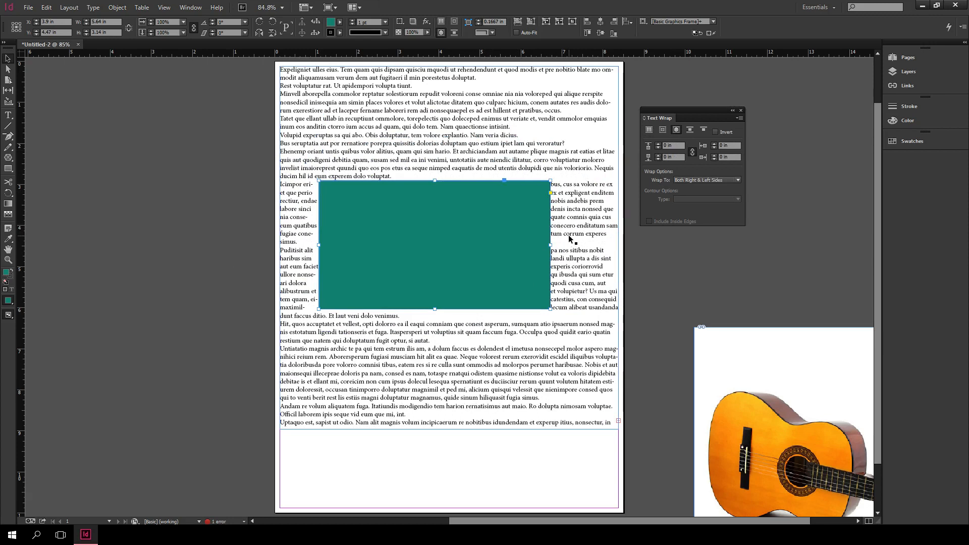
pyautogui.hotkey('ctrl', '=')
pyautogui.hotkey('ctrl', '=')
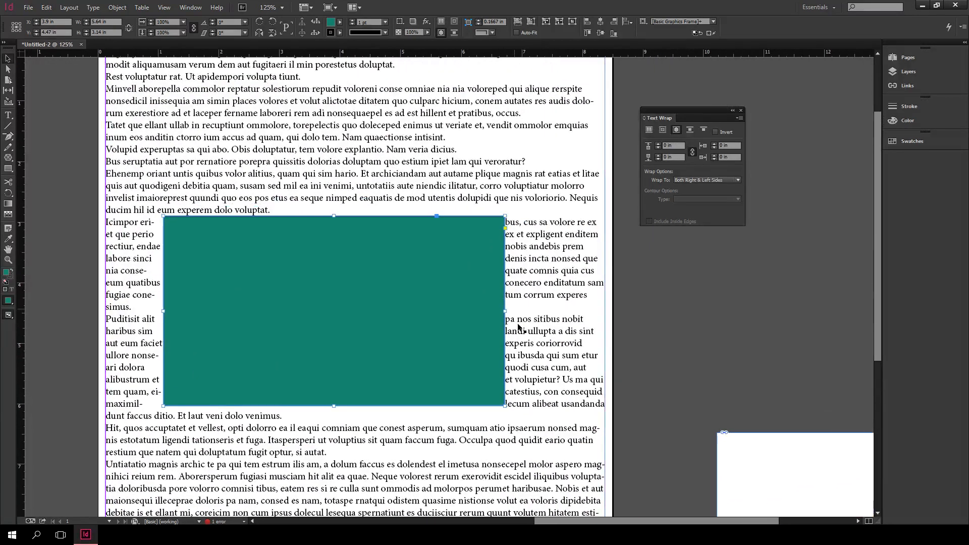
pyautogui.click(659, 146)
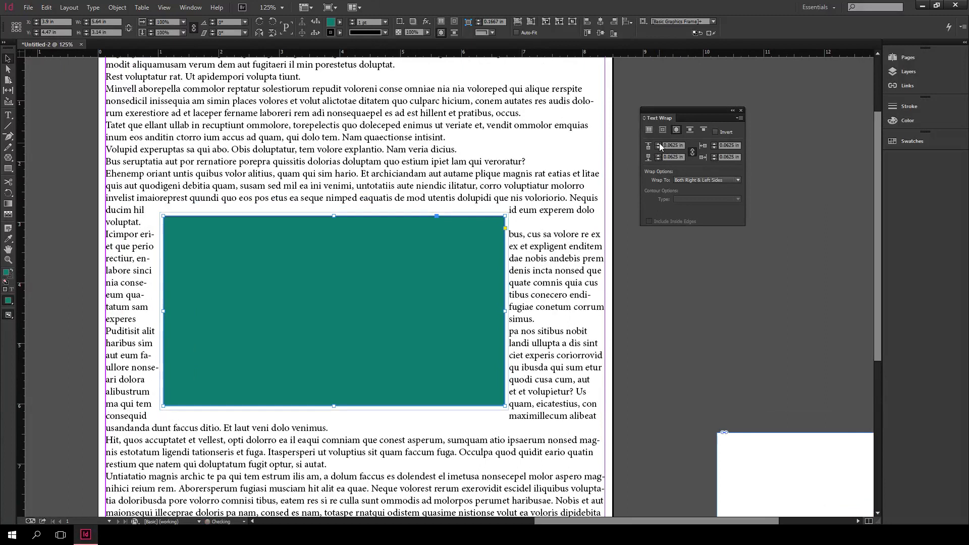
pyautogui.click(660, 146)
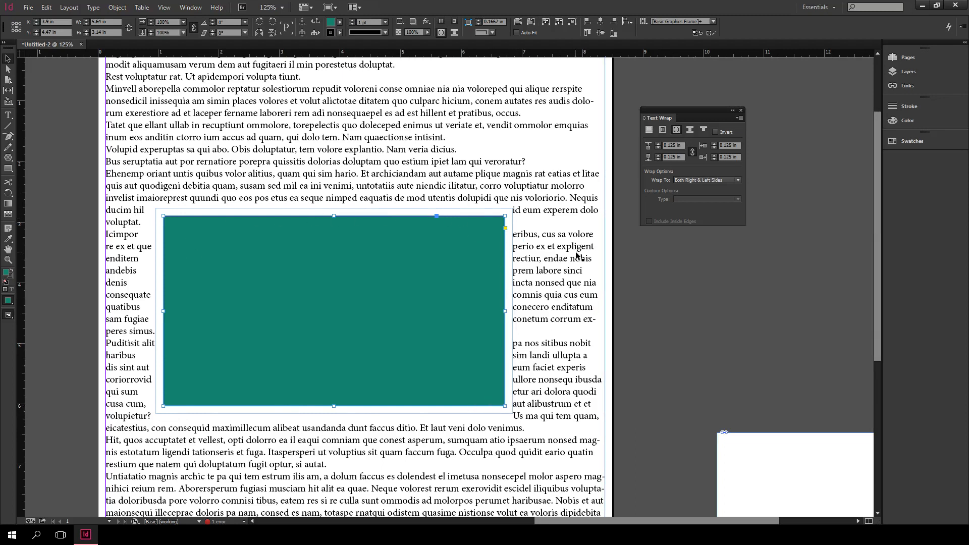
# Unlink the rectangle's wrap offsets and set the bottom and left offsets to 0.3125 in each.
pyautogui.click(692, 153)
pyautogui.click(692, 153)
pyautogui.click(659, 156)
pyautogui.click(659, 156)
pyautogui.click(658, 155)
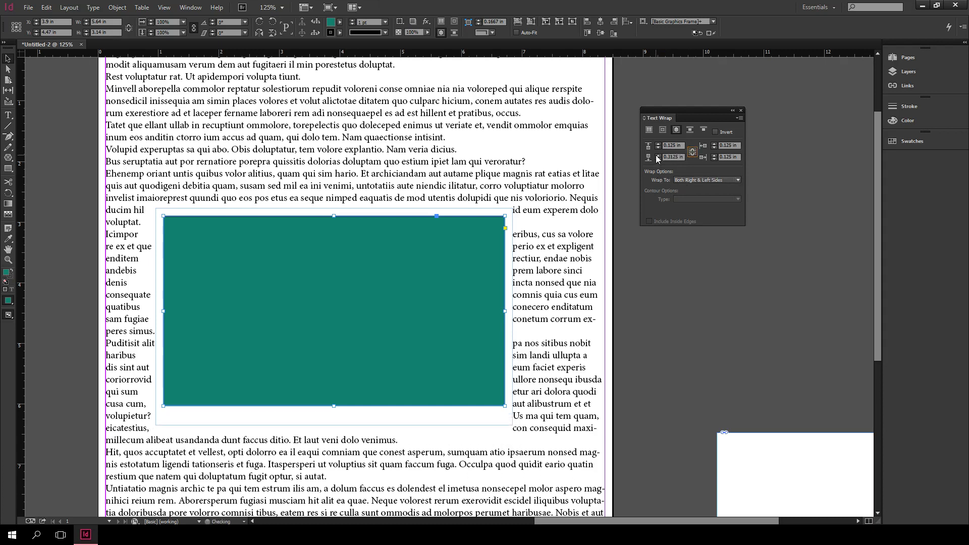
pyautogui.click(715, 145)
pyautogui.click(715, 144)
pyautogui.click(714, 144)
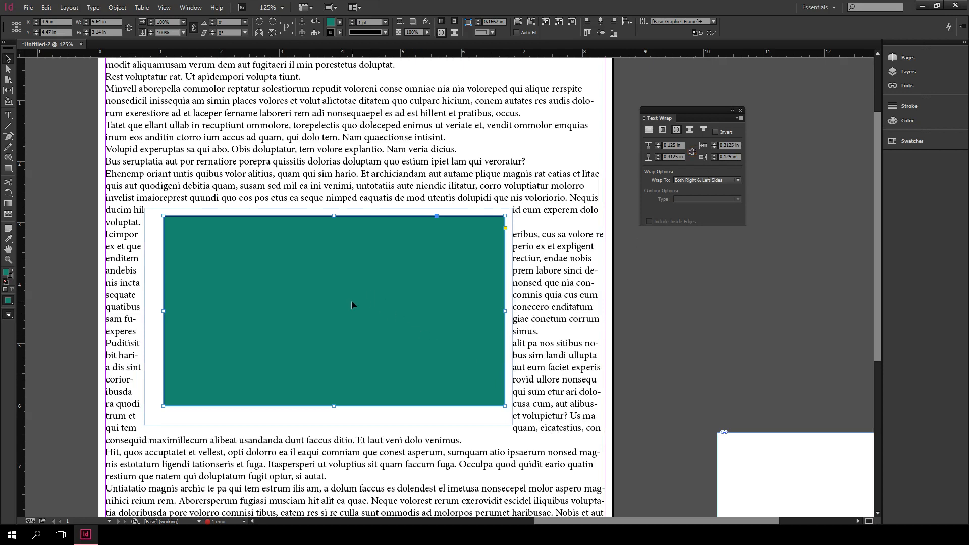
# Replace the teal rectangle with a green-filled circle about 3.85 in in diameter in the middle of the text.
pyautogui.press('Delete')
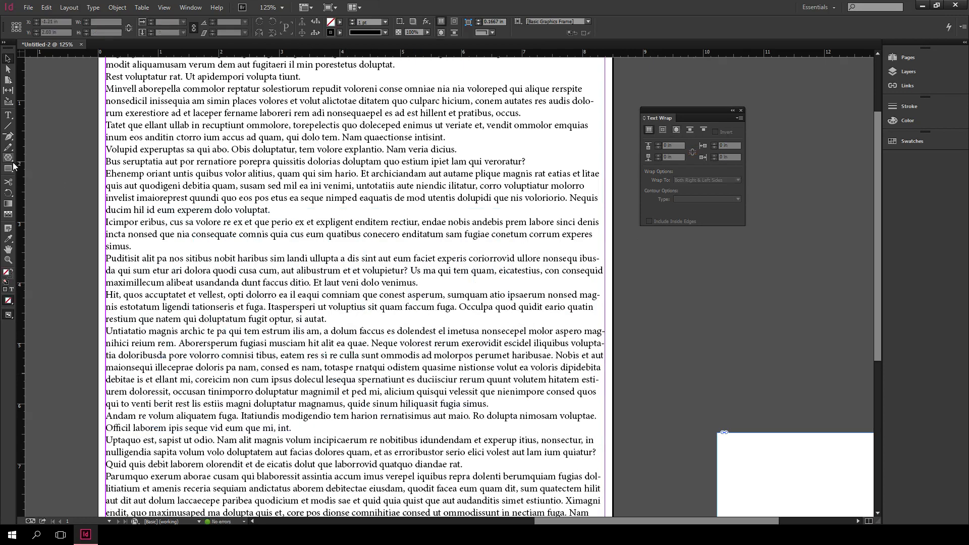
pyautogui.click(8, 169)
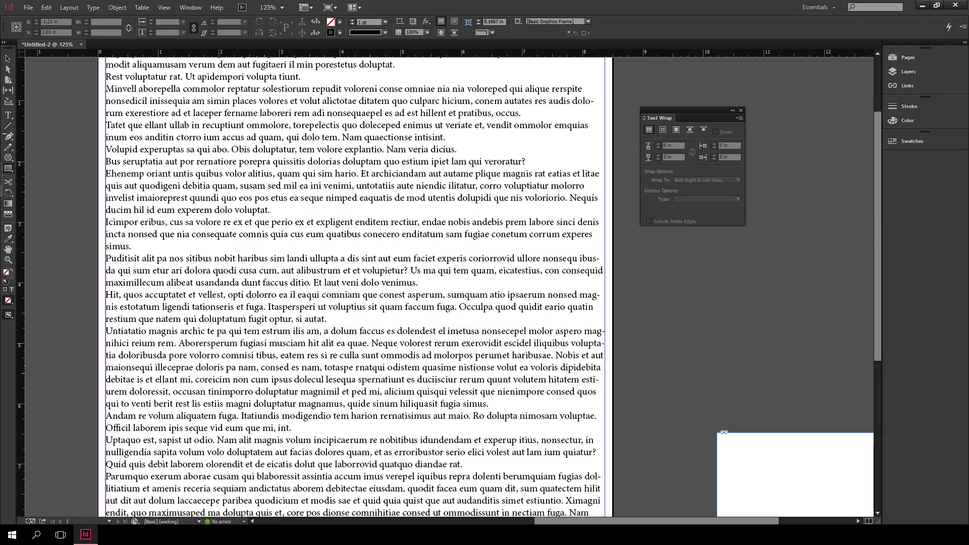
pyautogui.press('l')
pyautogui.moveTo(223, 164); pyautogui.dragTo(456, 396)
pyautogui.doubleClick(7, 272)
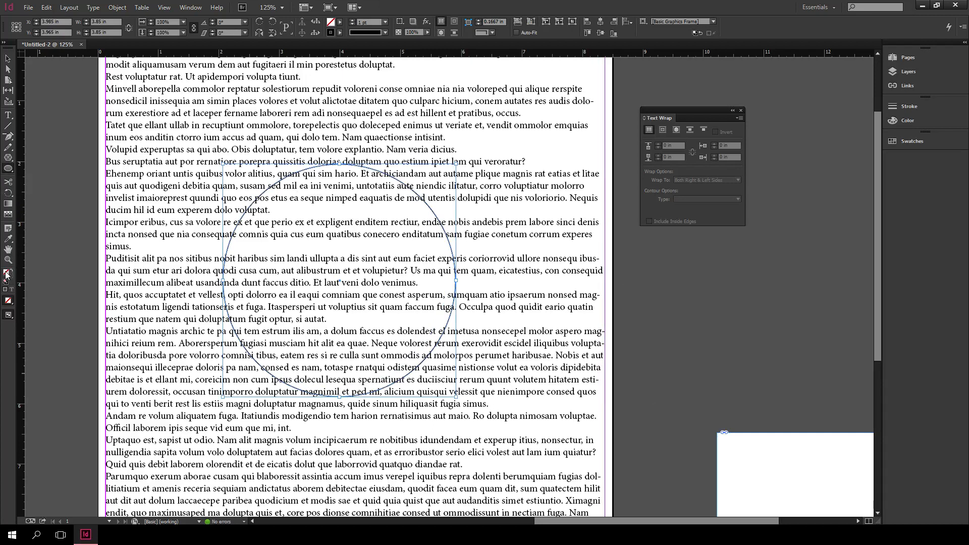
pyautogui.moveTo(413, 275); pyautogui.dragTo(400, 271)
pyautogui.click(582, 199)
# Wrap the text around the green circle's object shape with a 0.125 in offset.
pyautogui.click(677, 130)
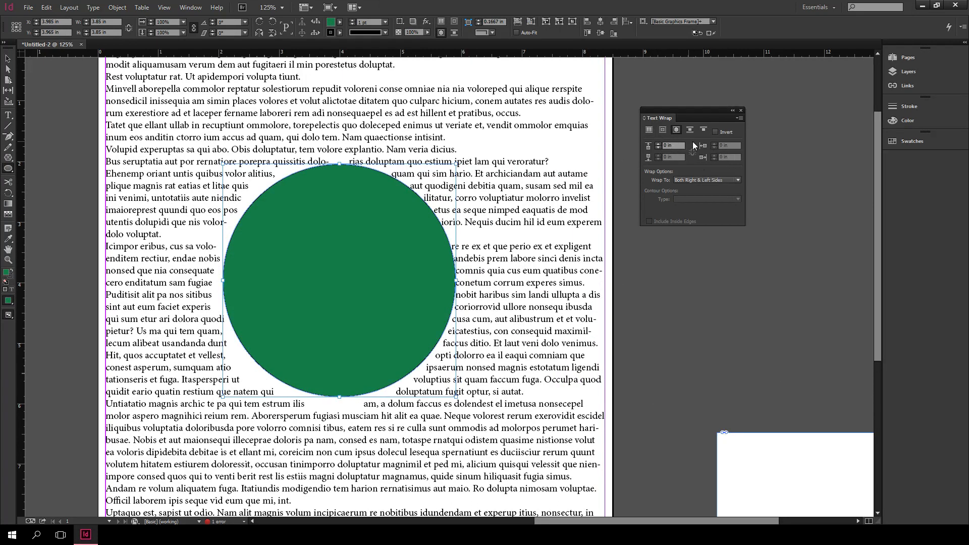
pyautogui.click(657, 143)
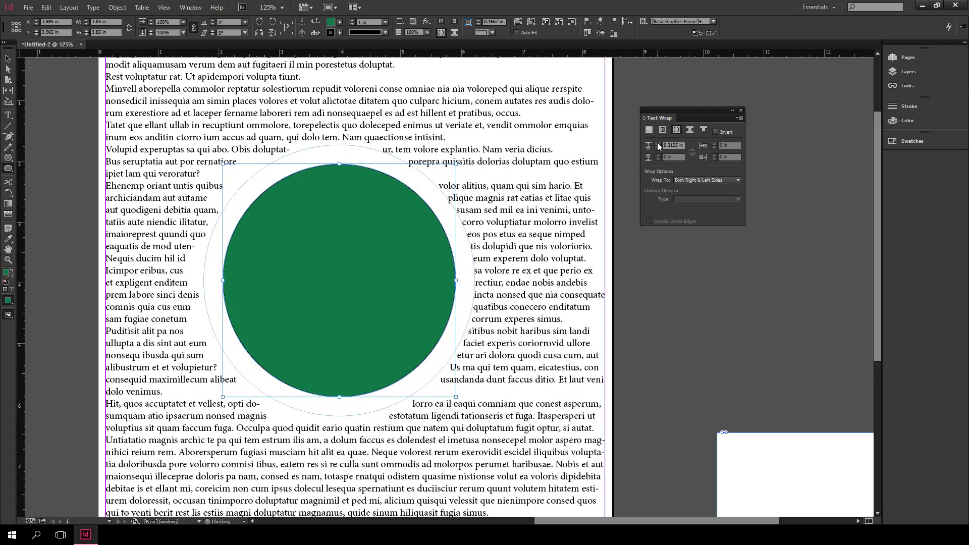
pyautogui.click(657, 148)
pyautogui.click(657, 147)
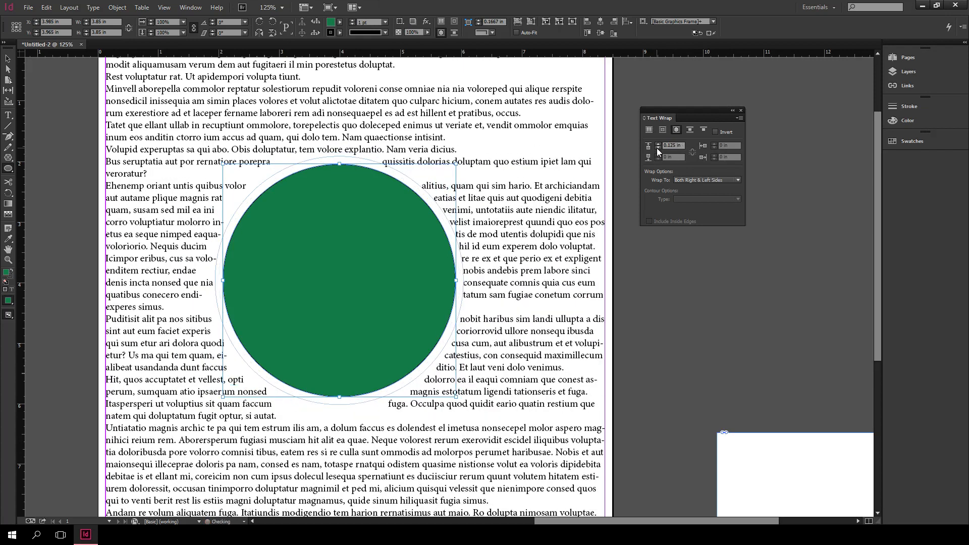
# Pull the left anchor point of the circle's wrap boundary outward to about X 0.625 in, Y 3.44 in, and delete the circle.
pyautogui.click(8, 70)
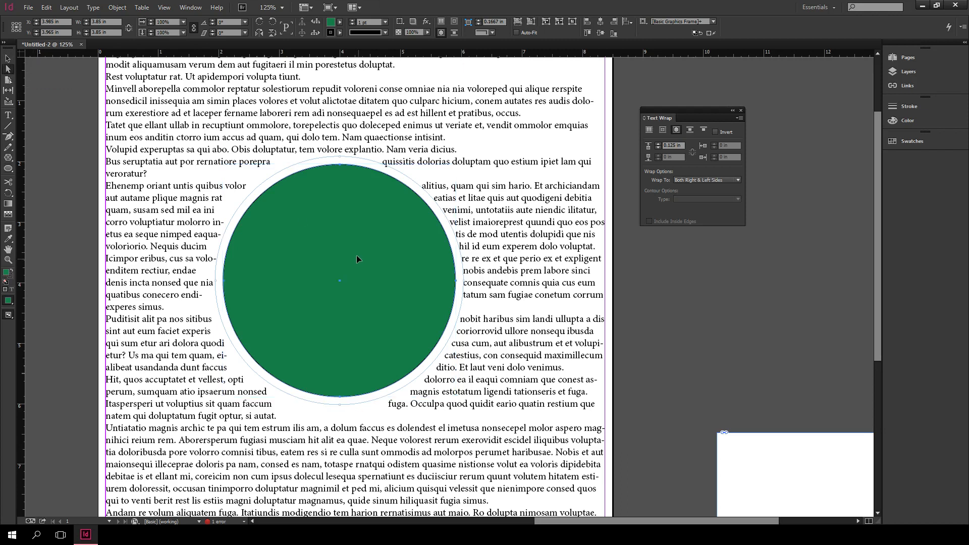
pyautogui.hotkey('ctrl', '=')
pyautogui.hotkey('ctrl', '=')
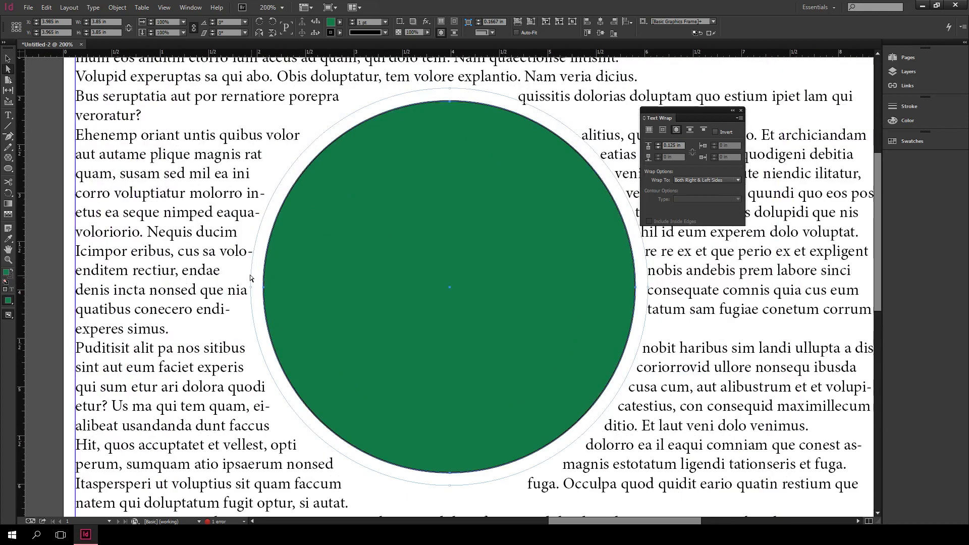
pyautogui.moveTo(251, 291); pyautogui.dragTo(125, 238)
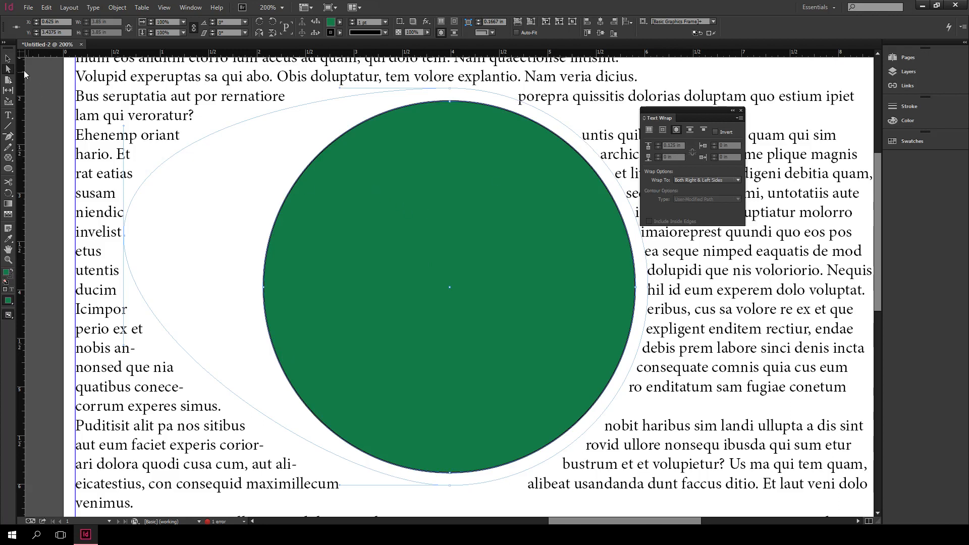
pyautogui.click(8, 59)
pyautogui.press('Delete')
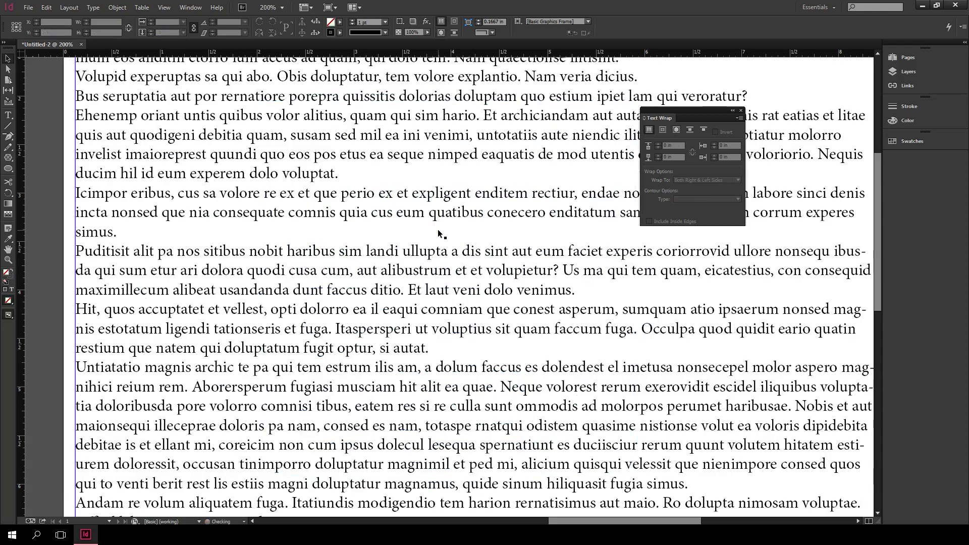
# Move the guitar image from the pasteboard onto the text, centring it at about X 4.25 in, Y 5.39 in.
pyautogui.hotkey('ctrl', '-')
pyautogui.hotkey('ctrl', '-')
pyautogui.hotkey('ctrl', '-')
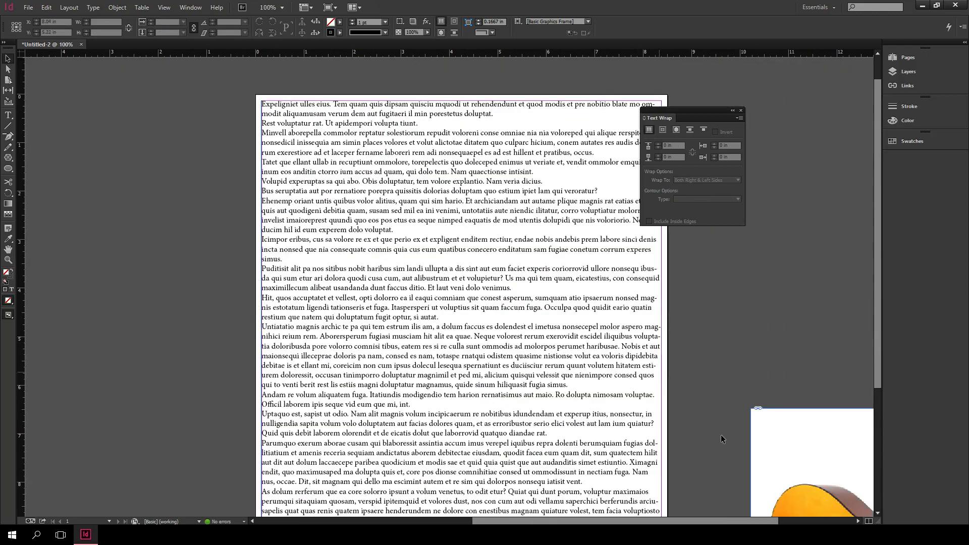
pyautogui.moveTo(797, 460); pyautogui.dragTo(343, 304)
pyautogui.moveTo(322, 370); pyautogui.dragTo(321, 337)
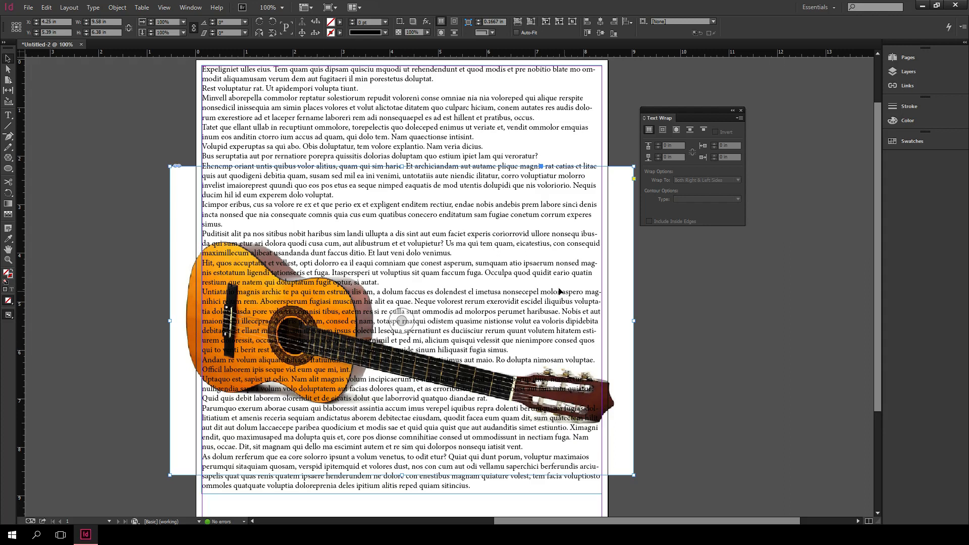
# Wrap the text around the guitar image's object shape, using Detect Edges as the contour type.
pyautogui.click(677, 130)
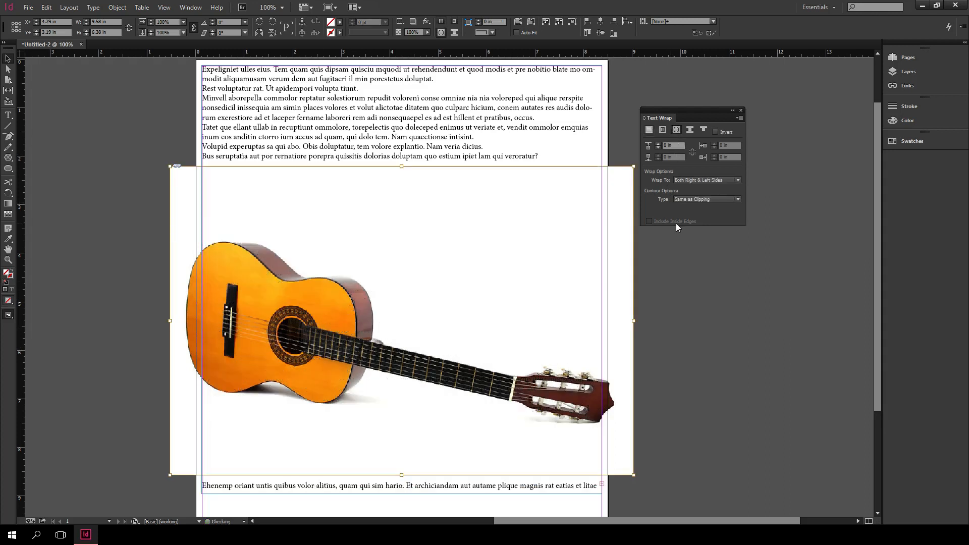
pyautogui.click(698, 199)
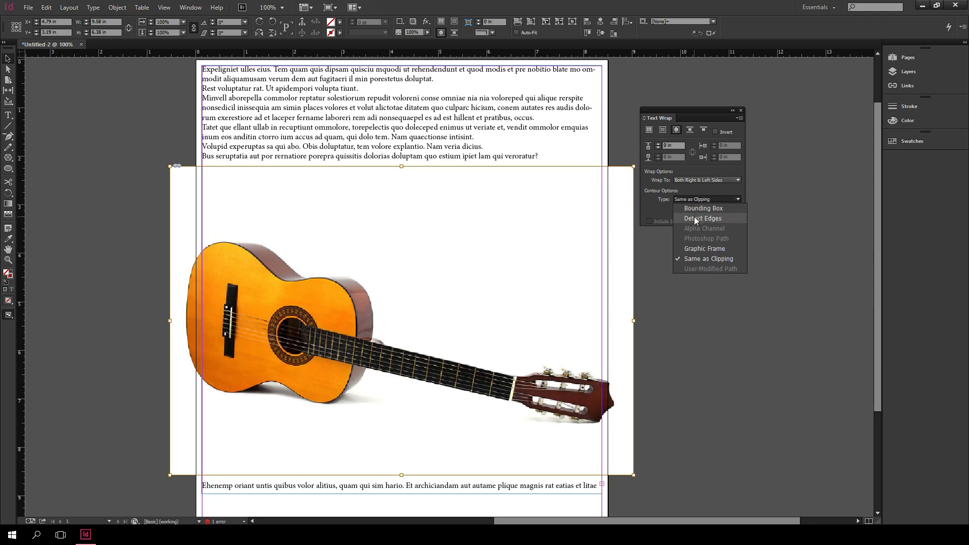
pyautogui.click(696, 219)
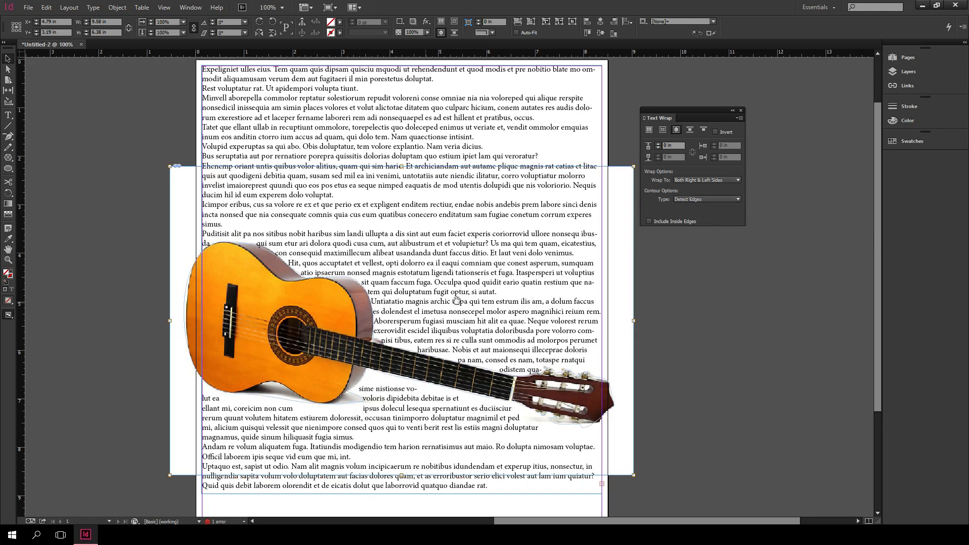
# Inspect the wrap outline along the guitar's body up close and set its wrap offset to 0.1875 in.
pyautogui.hotkey('ctrl', '=')
pyautogui.hotkey('ctrl', '=')
pyautogui.hotkey('ctrl', '=')
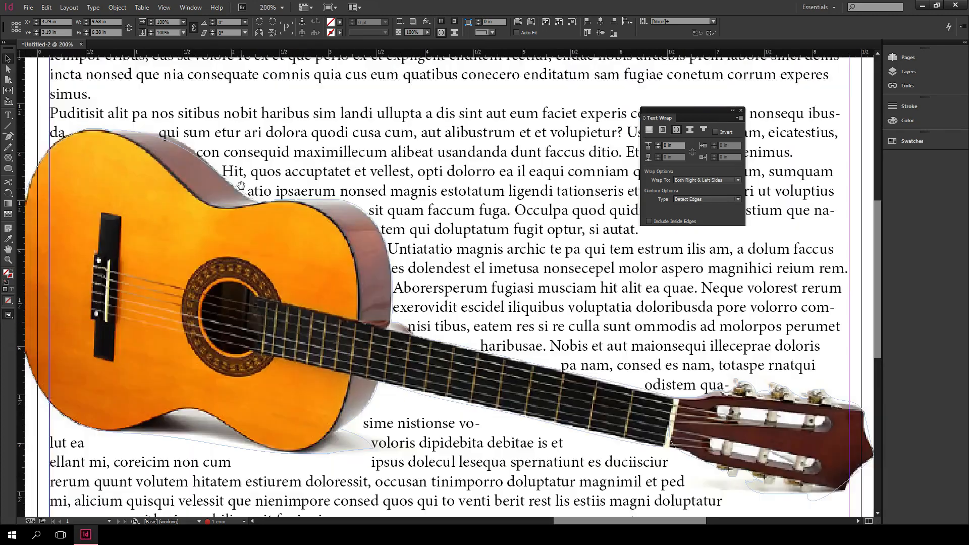
pyautogui.moveTo(228, 298); pyautogui.dragTo(348, 408)
pyautogui.hotkey('ctrl', '=')
pyautogui.hotkey('ctrl', '=')
pyautogui.moveTo(347, 299); pyautogui.dragTo(623, 375)
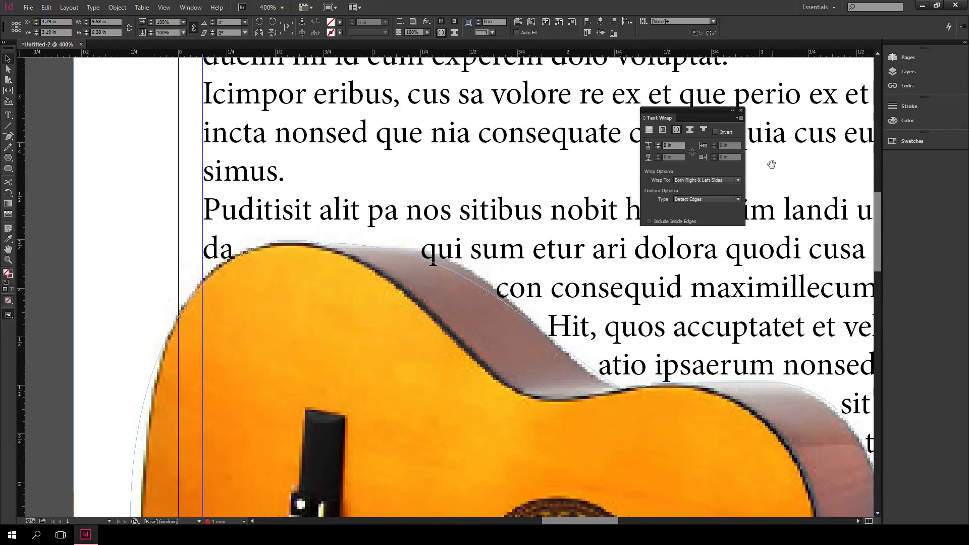
pyautogui.click(659, 143)
pyautogui.click(659, 143)
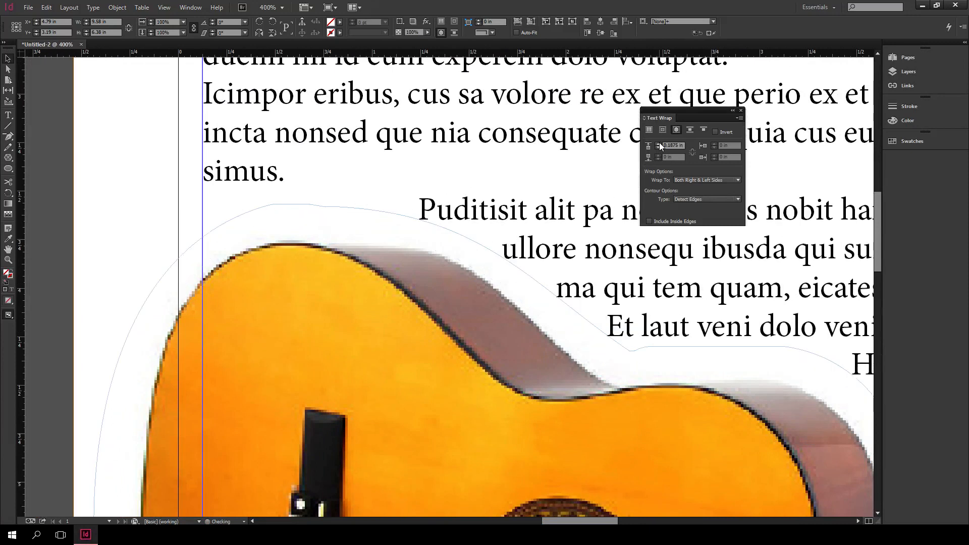
# Pull four anchor points of the wrap boundary above the guitar's waist up into the text, the last to about X 1.445 in, Y 3.62 in.
pyautogui.hotkey('ctrl', '-')
pyautogui.hotkey('ctrl', '-')
pyautogui.hotkey('ctrl', '-')
pyautogui.hotkey('ctrl', '-')
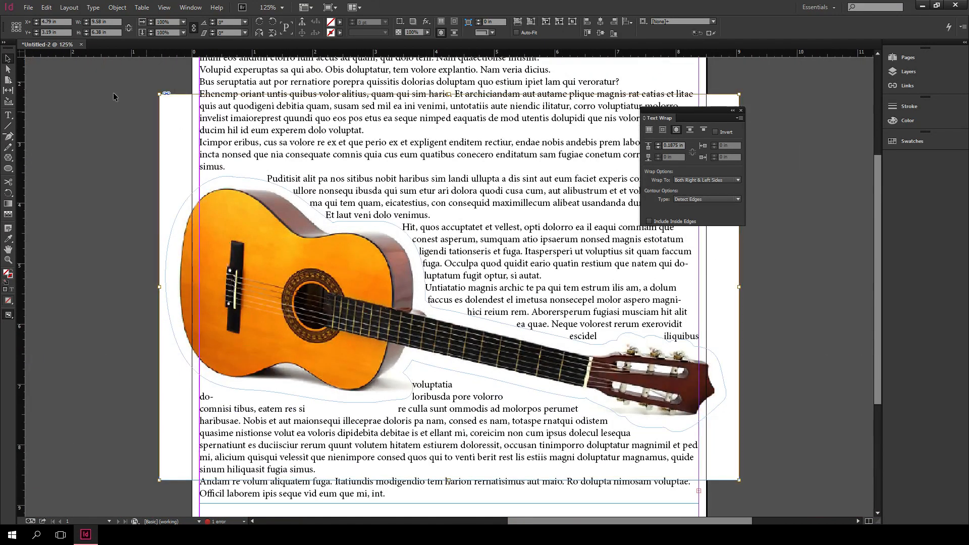
pyautogui.hotkey('ctrl', '=')
pyautogui.hotkey('ctrl', '=')
pyautogui.hotkey('ctrl', '=')
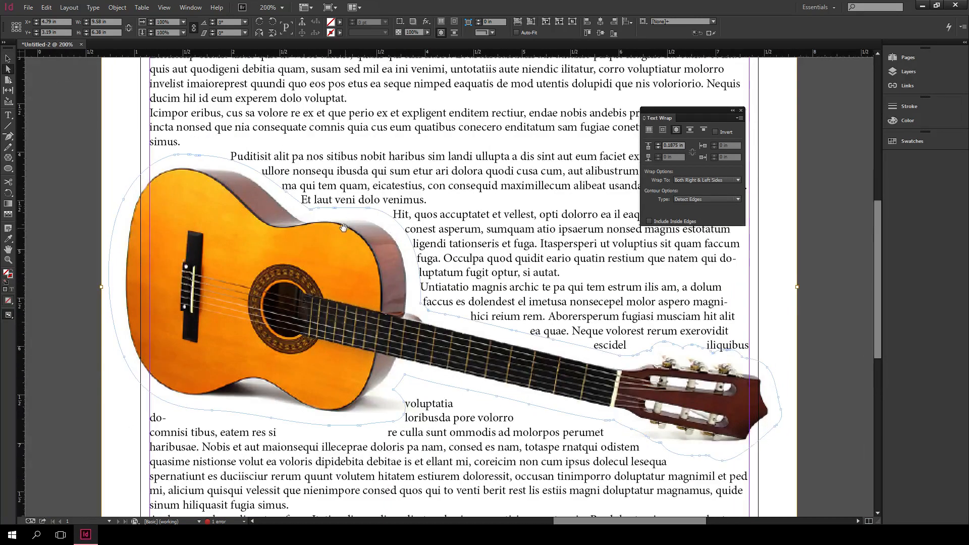
pyautogui.moveTo(284, 208); pyautogui.dragTo(380, 272)
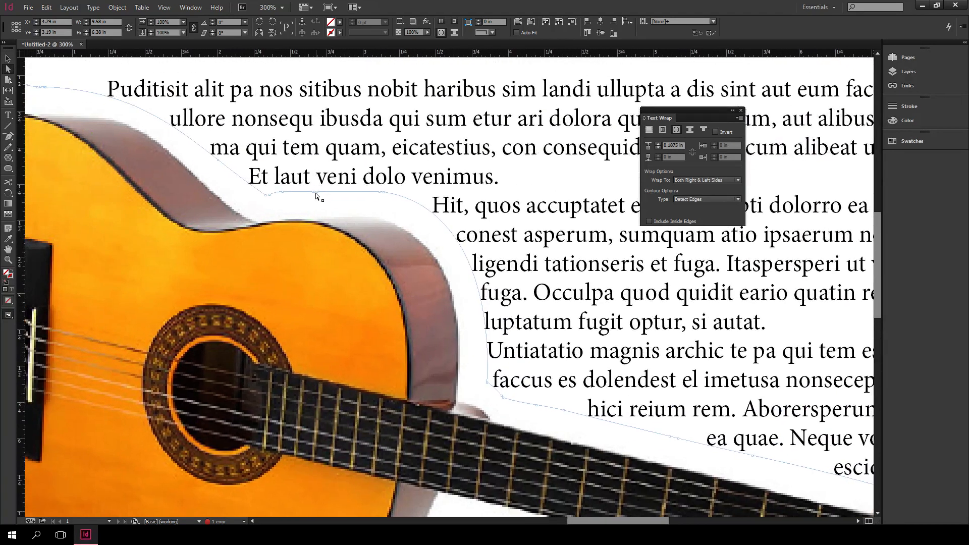
pyautogui.moveTo(317, 192); pyautogui.dragTo(355, 99)
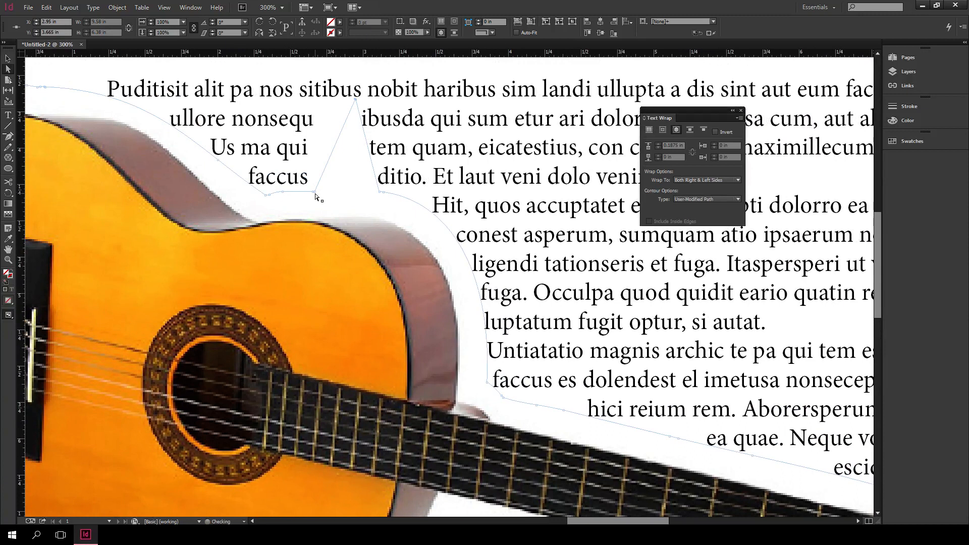
pyautogui.moveTo(314, 192); pyautogui.dragTo(208, 80)
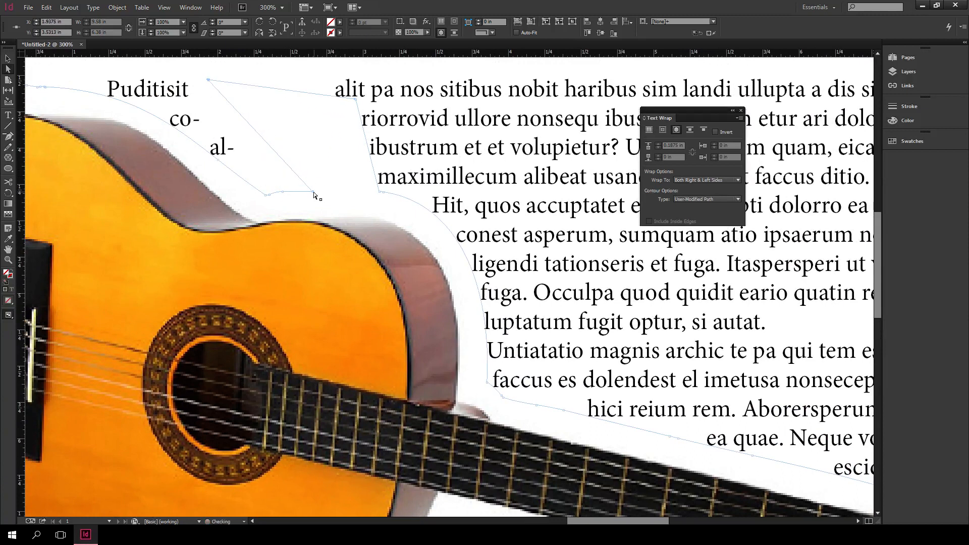
pyautogui.moveTo(313, 192); pyautogui.dragTo(174, 99)
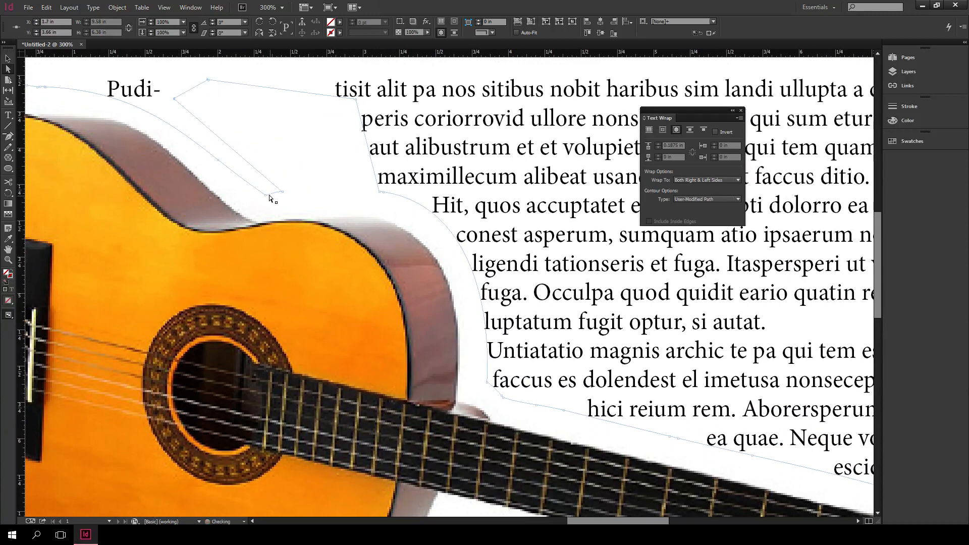
pyautogui.moveTo(270, 199); pyautogui.dragTo(139, 91)
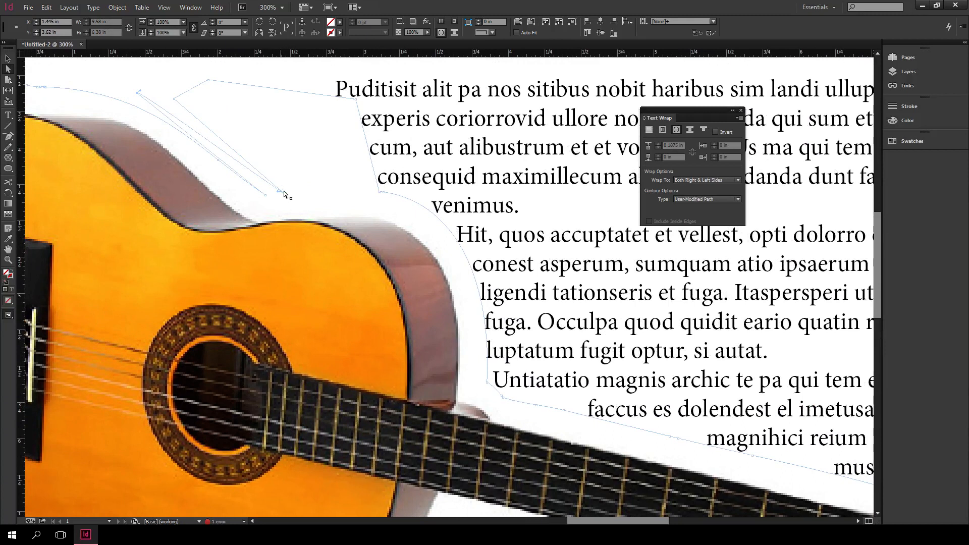
pyautogui.click(366, 187)
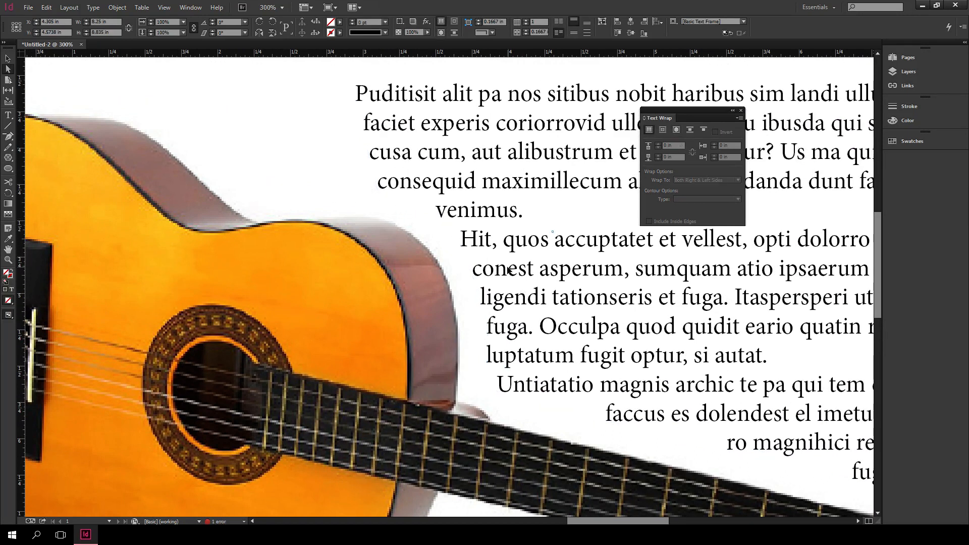
# Reselect the guitar image and reset its user-modified wrap contour to Detect Edges.
pyautogui.hotkey('ctrl', '-')
pyautogui.hotkey('ctrl', '-')
pyautogui.hotkey('ctrl', '-')
pyautogui.hotkey('ctrl', '-')
pyautogui.hotkey('ctrl', '-')
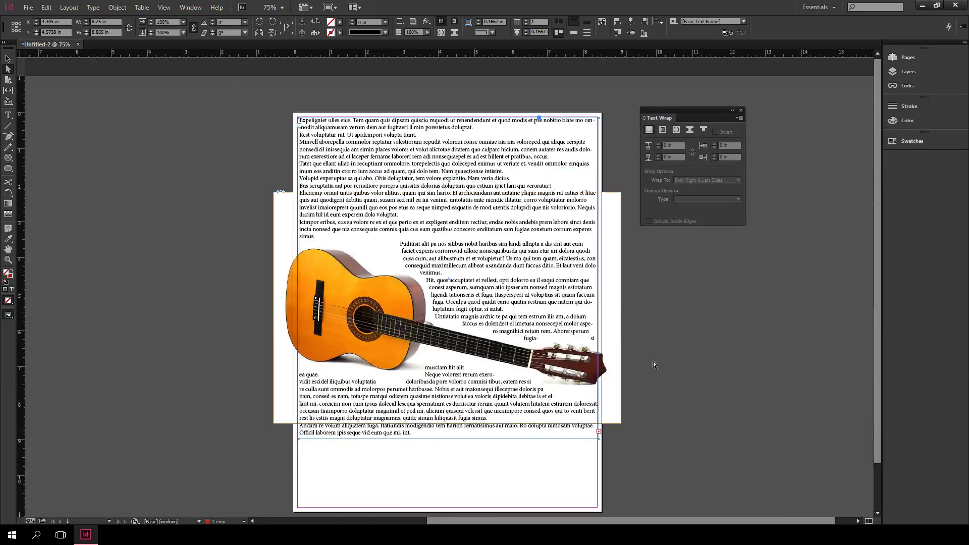
pyautogui.click(653, 362)
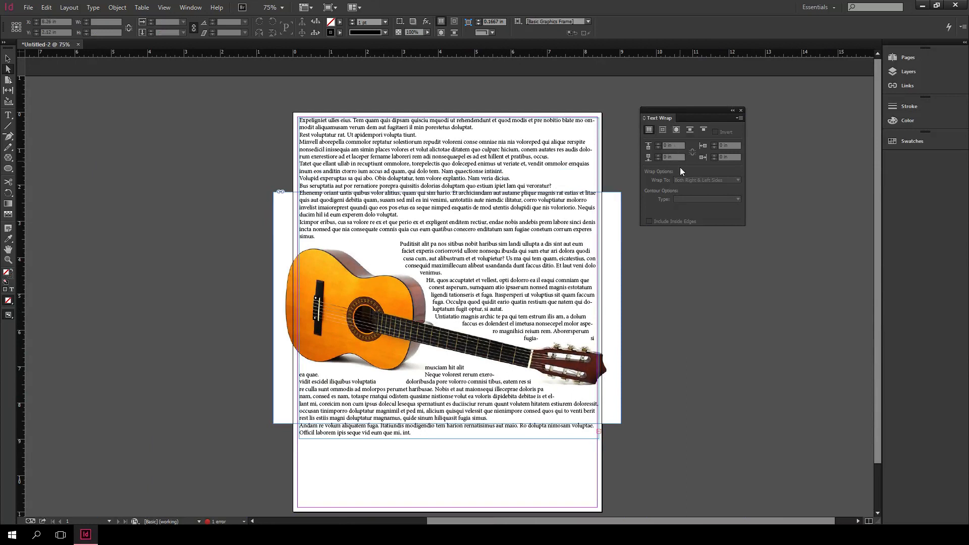
pyautogui.click(616, 317)
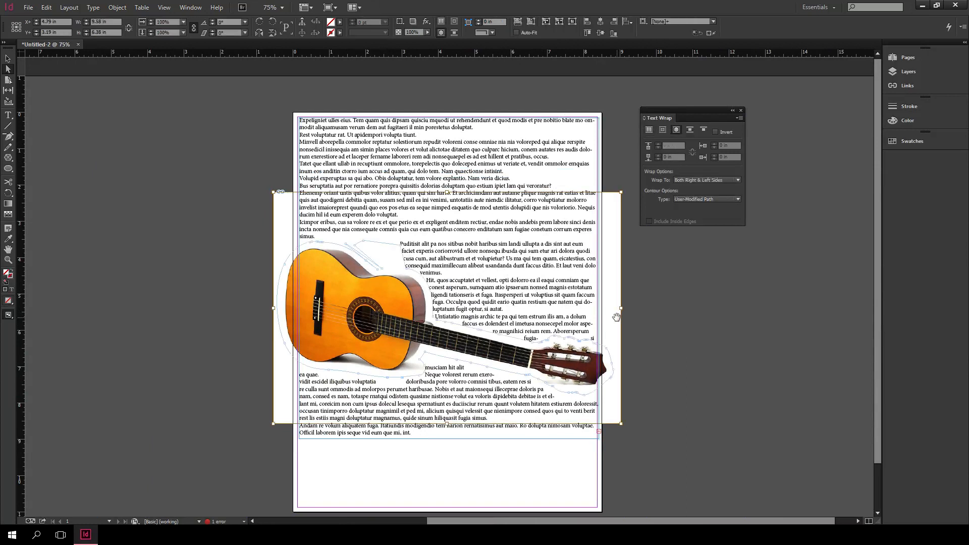
pyautogui.click(661, 347)
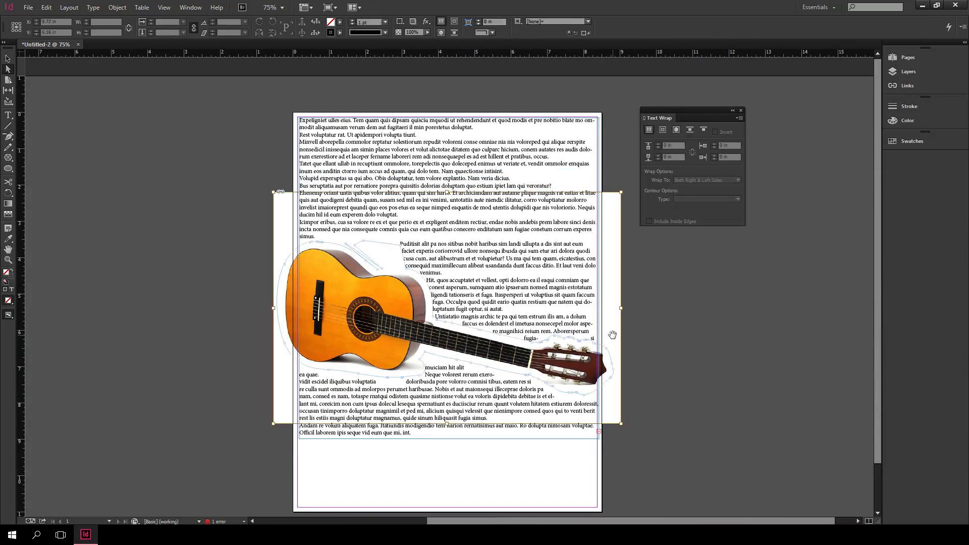
pyautogui.click(613, 335)
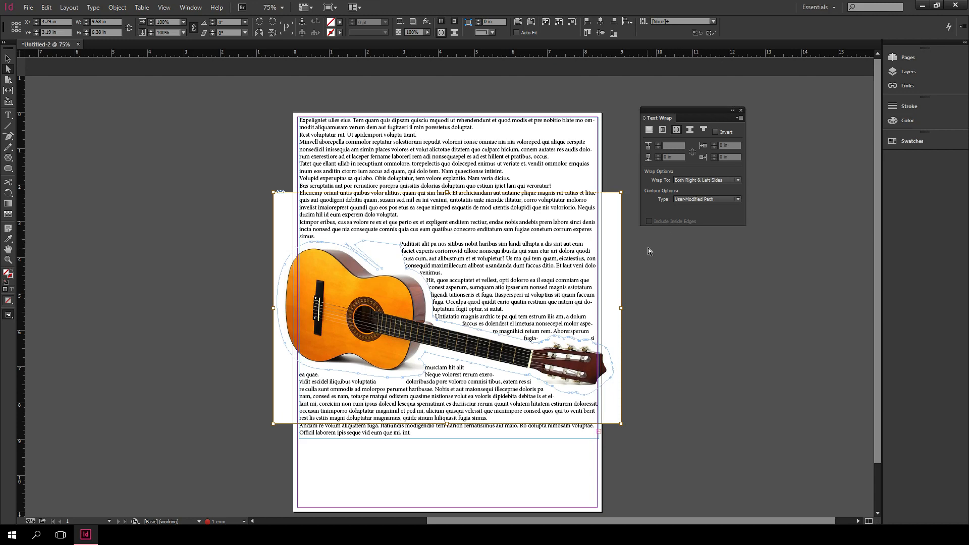
pyautogui.click(728, 197)
pyautogui.click(717, 219)
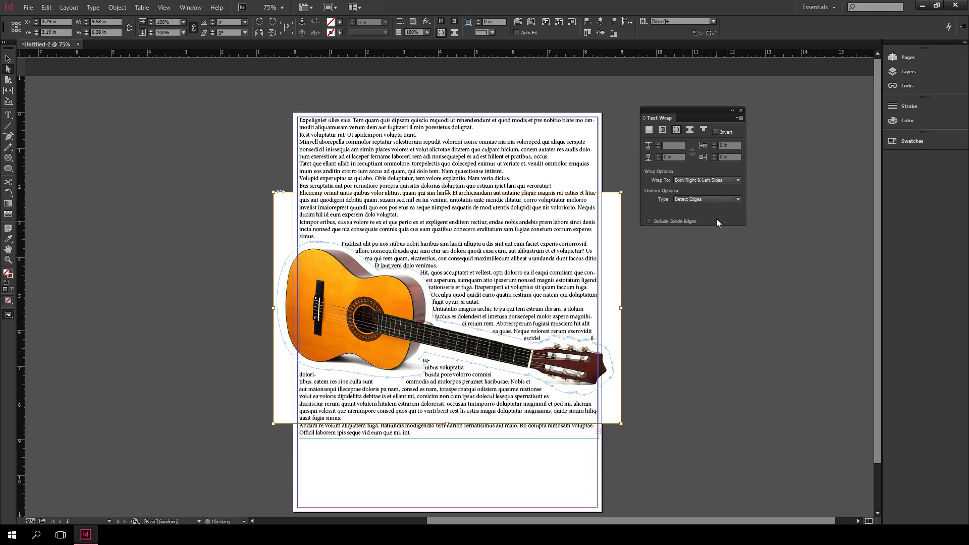